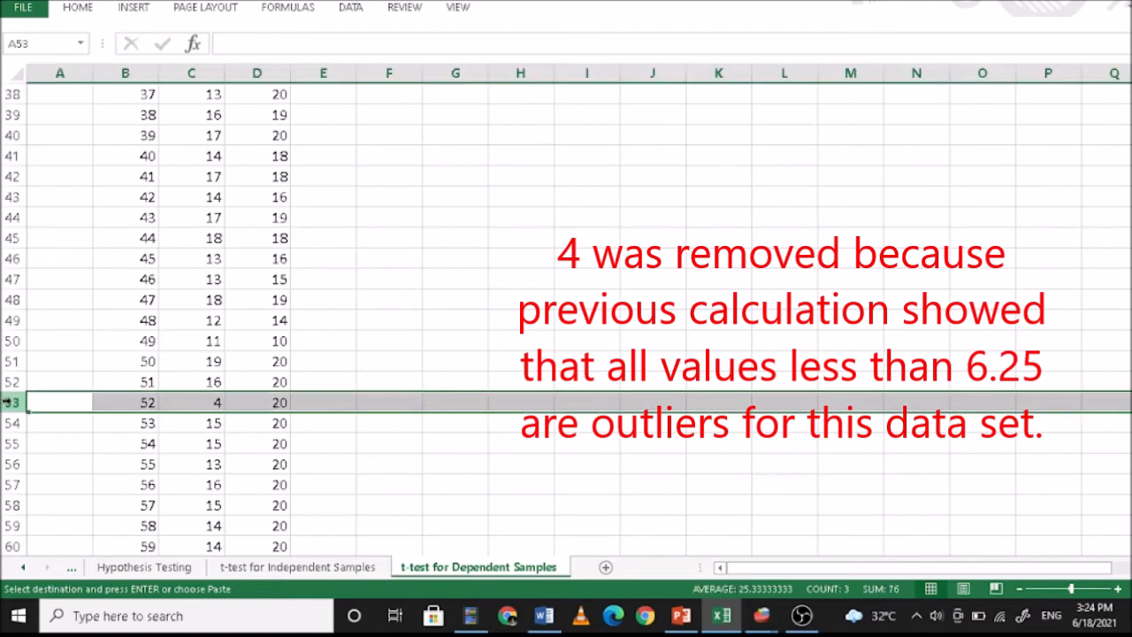
- Delete worksheet row 53, which holds respondent 52 with the outlier pre-test score of 4
right_click(11, 404)
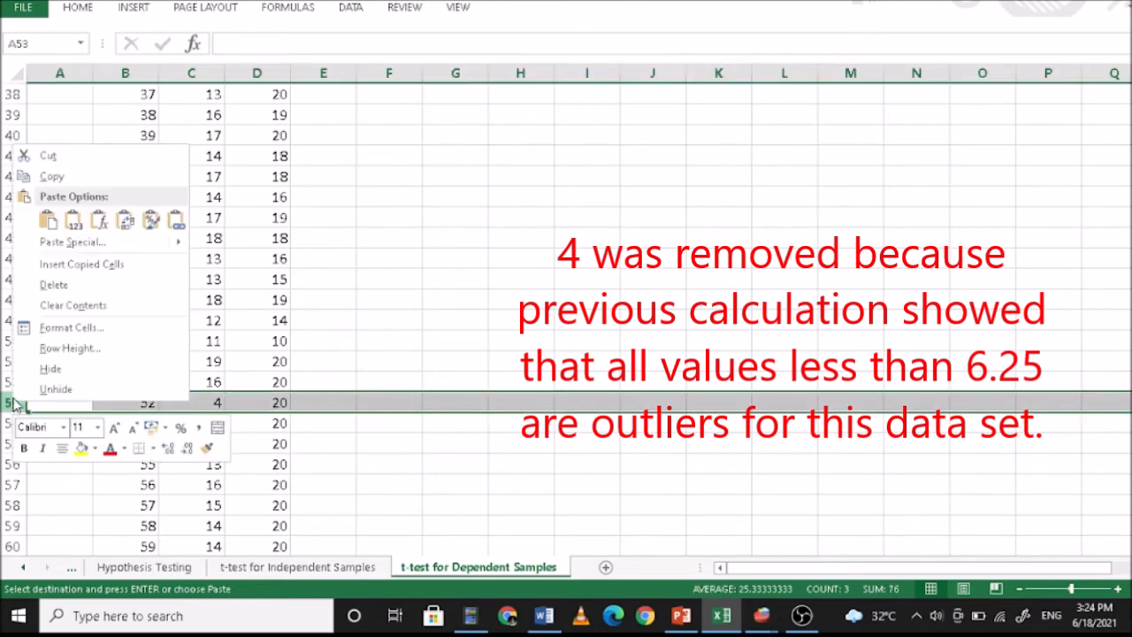
click(55, 285)
scroll(212, 336, down, 2)
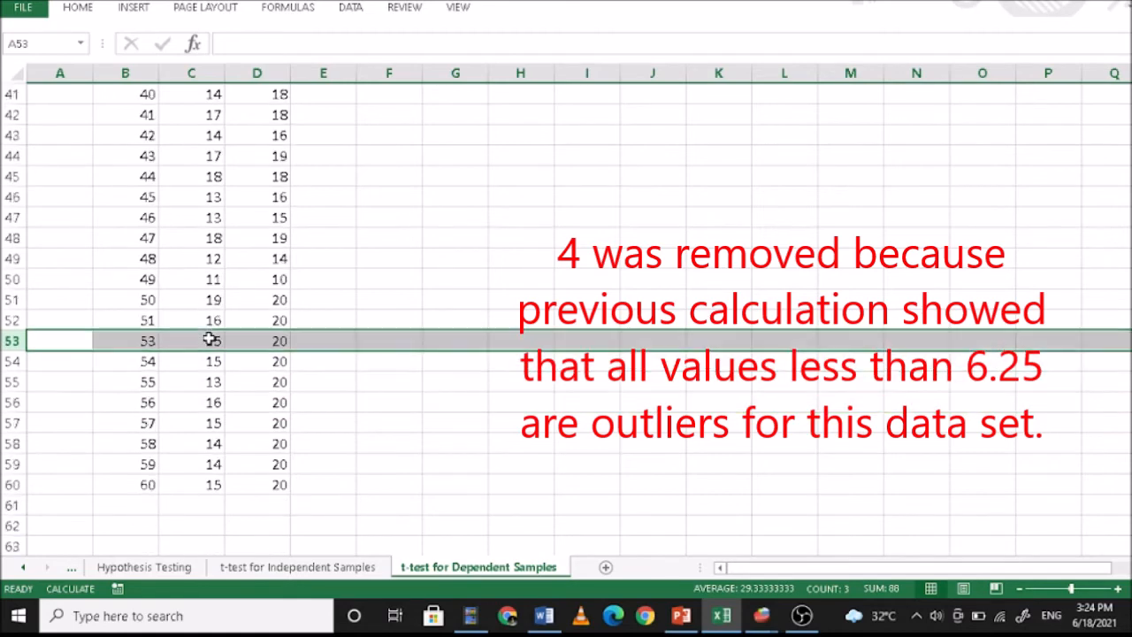
scroll(209, 371, up, 3)
scroll(206, 351, up, 3)
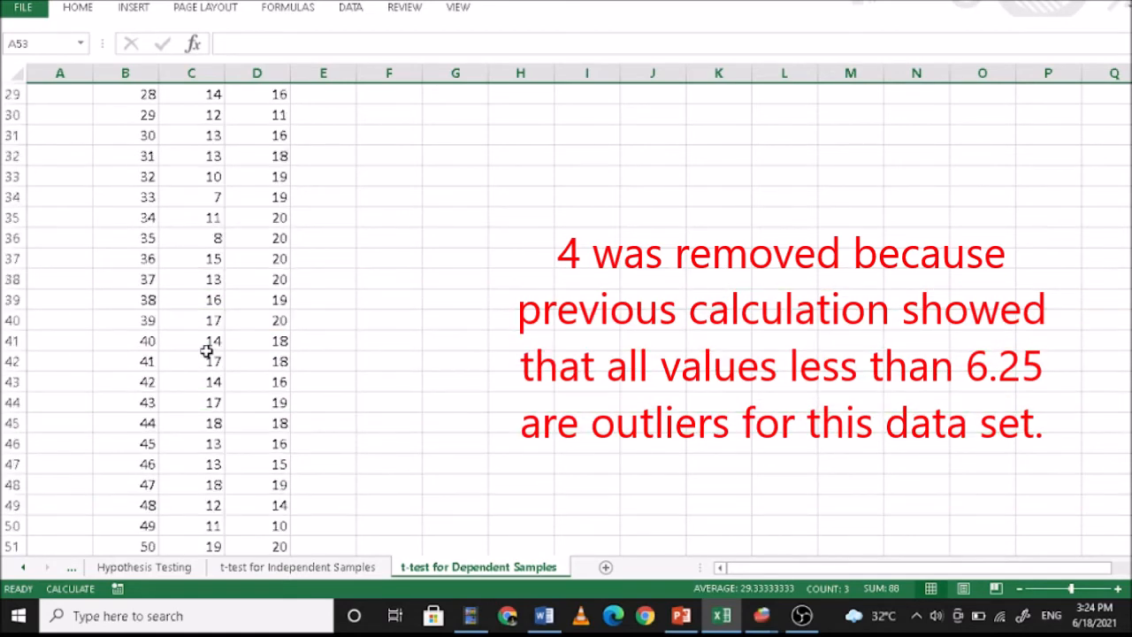
scroll(211, 256, up, 2)
scroll(205, 309, up, 7)
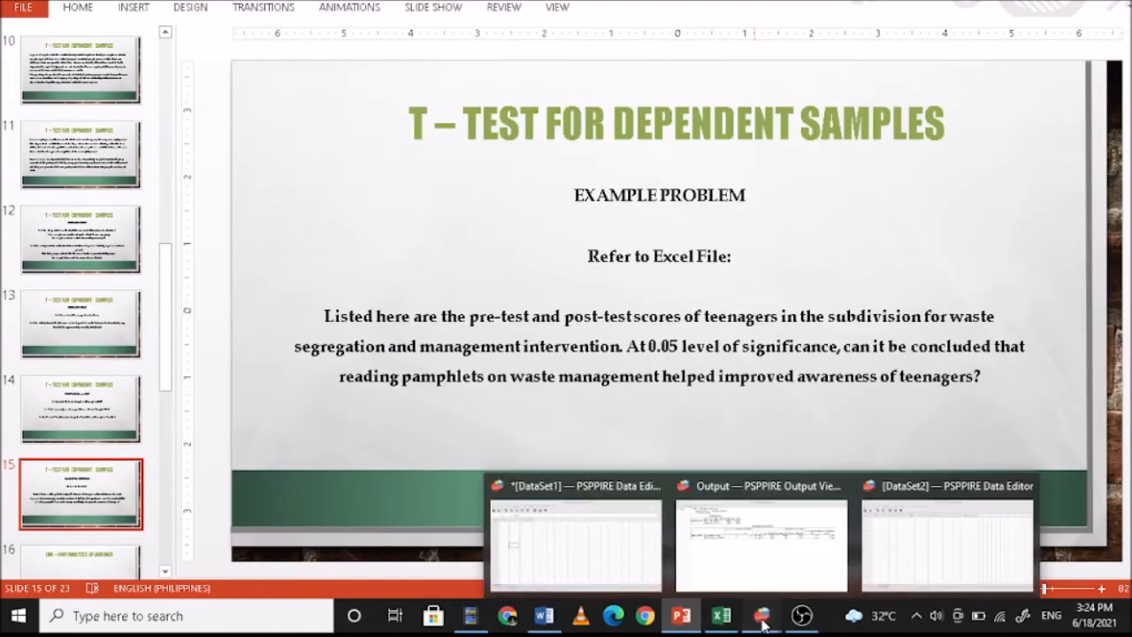
- Switch to the empty DataSet2 in PSPPIRE and define three variables named respondent, pretest and posttest
click(762, 622)
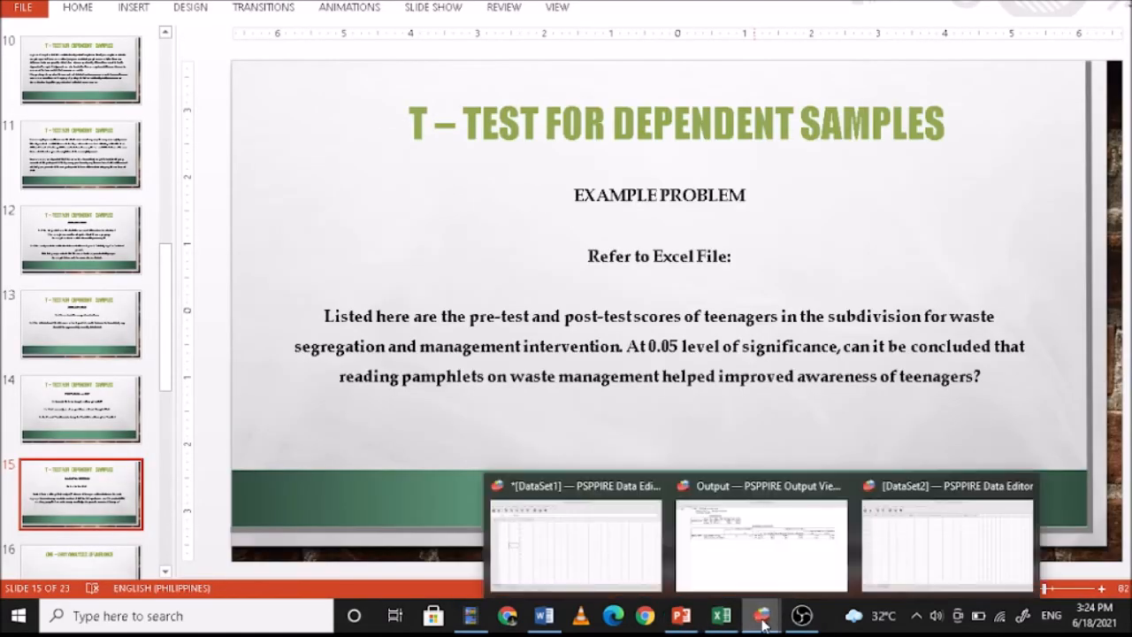
click(918, 575)
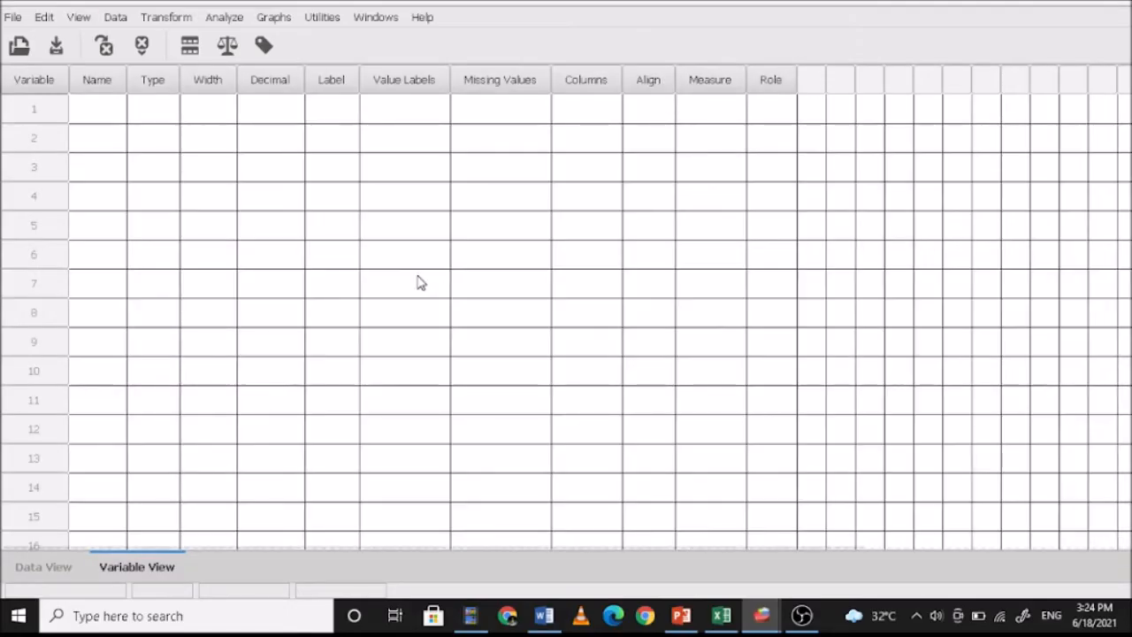
click(111, 116)
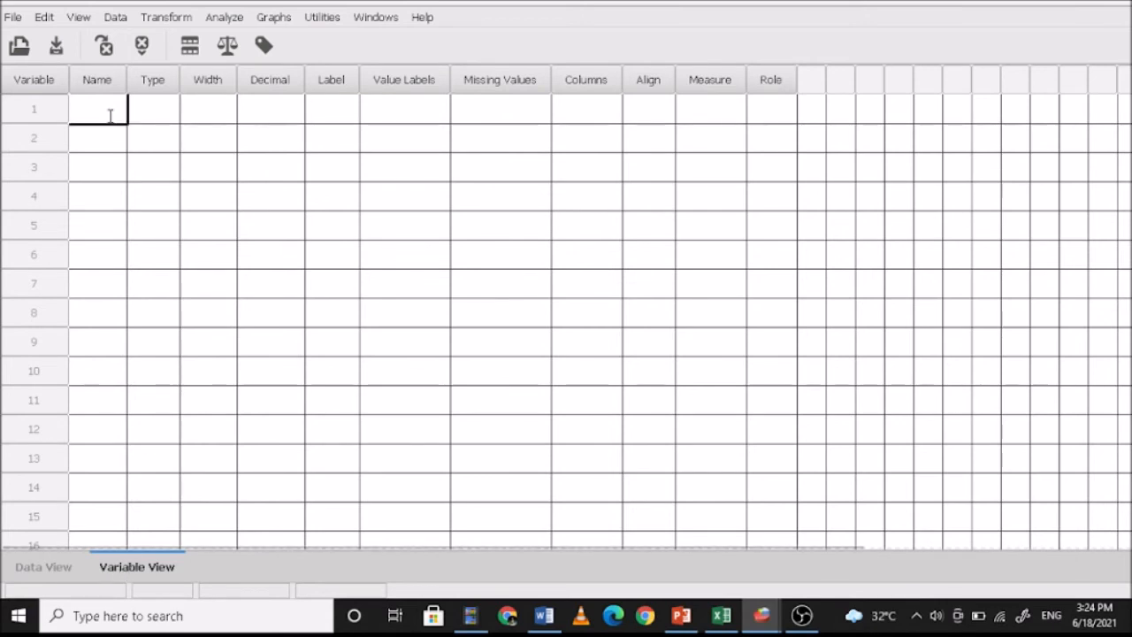
text(r)
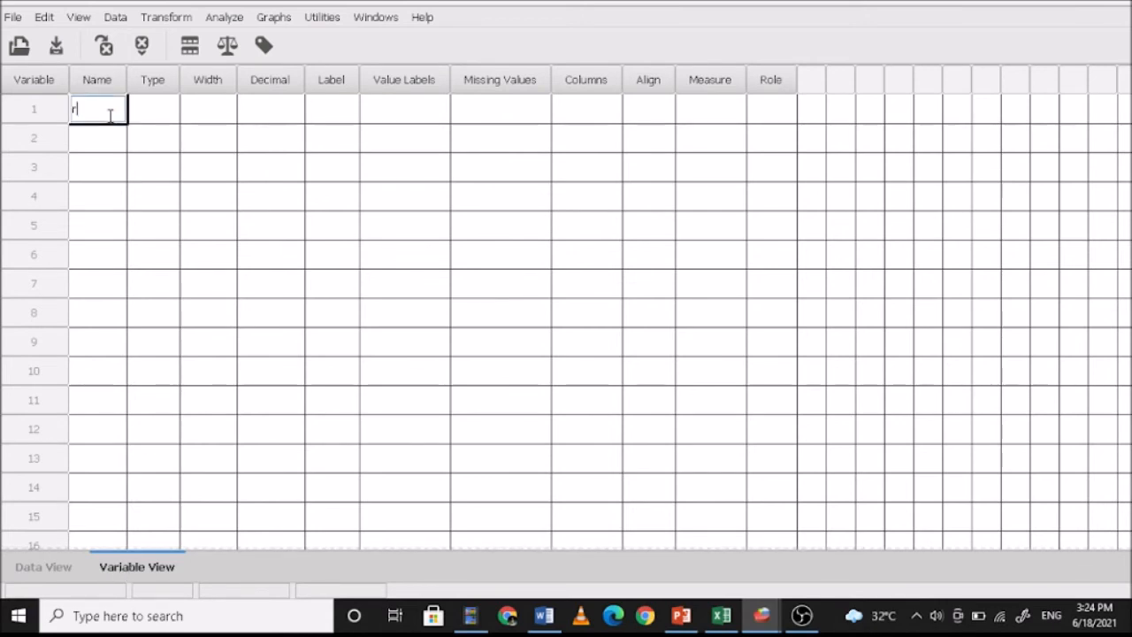
text(espondent)
key(Return)
text(p)
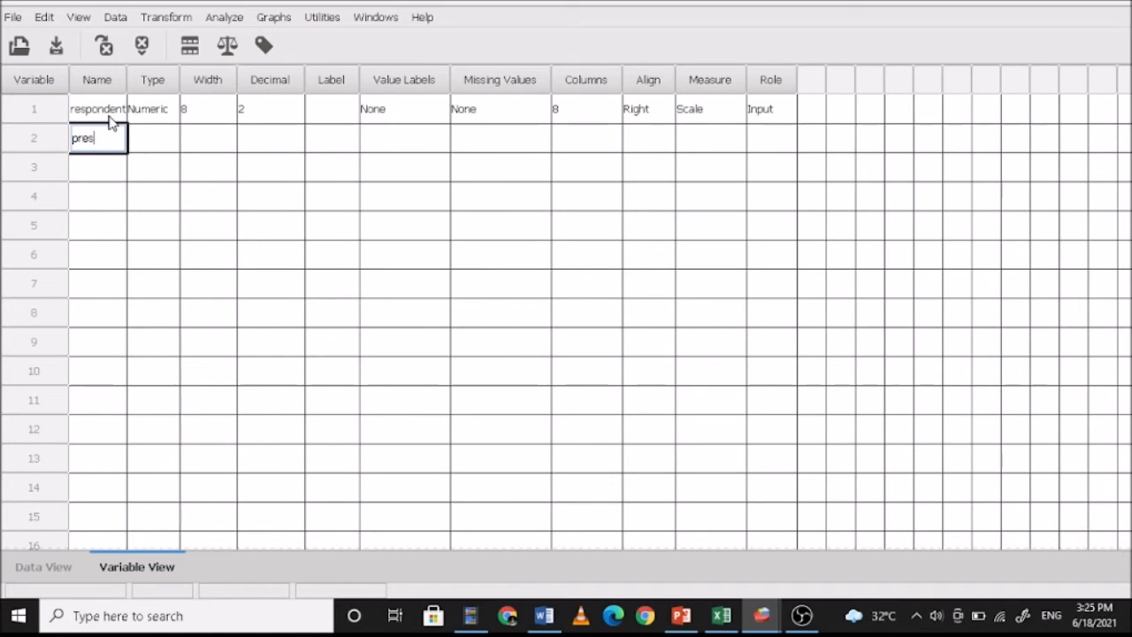
text(retest)
key(Return)
text(posttest)
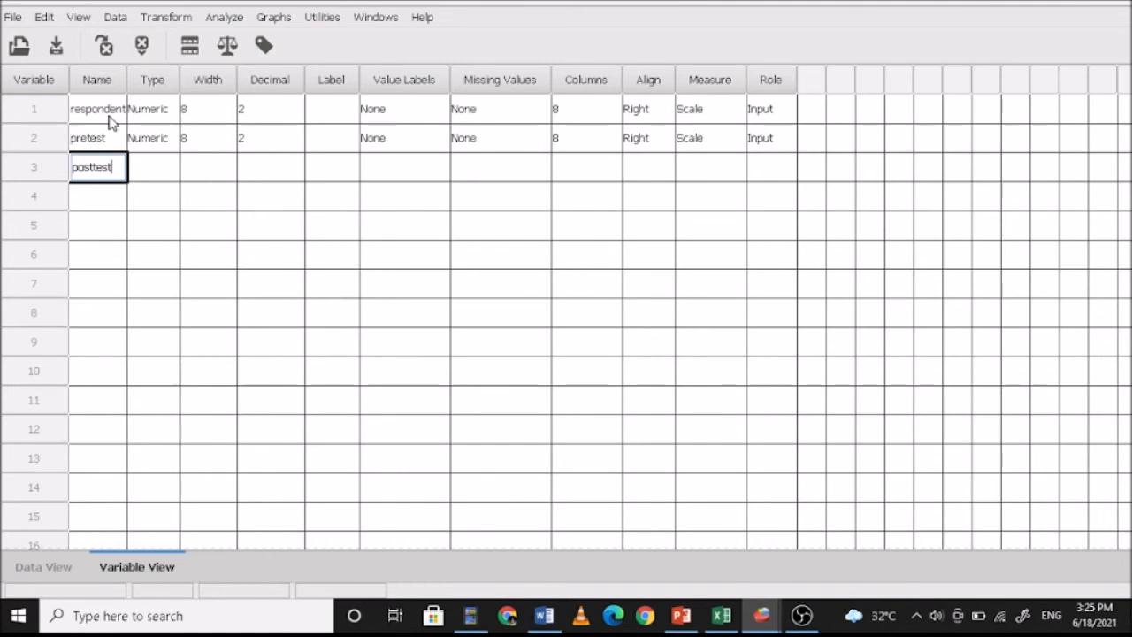
key(Return)
- Set the decimals of the pretest, posttest and respondent variables to 0
click(695, 146)
click(703, 172)
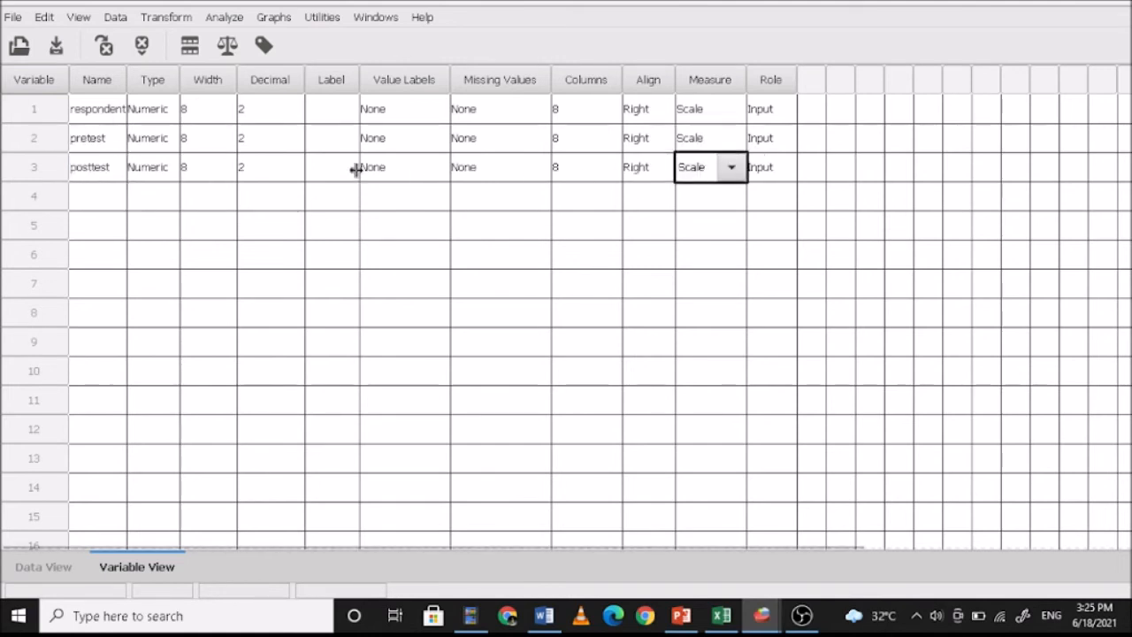
click(298, 144)
click(315, 139)
click(315, 138)
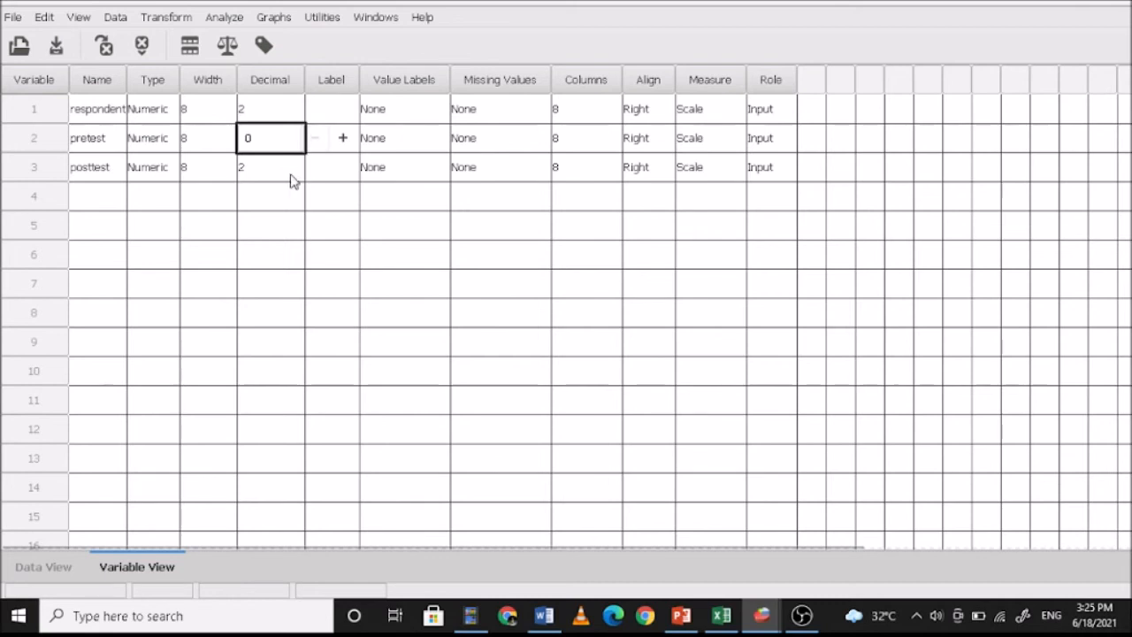
click(288, 175)
click(315, 168)
click(315, 168)
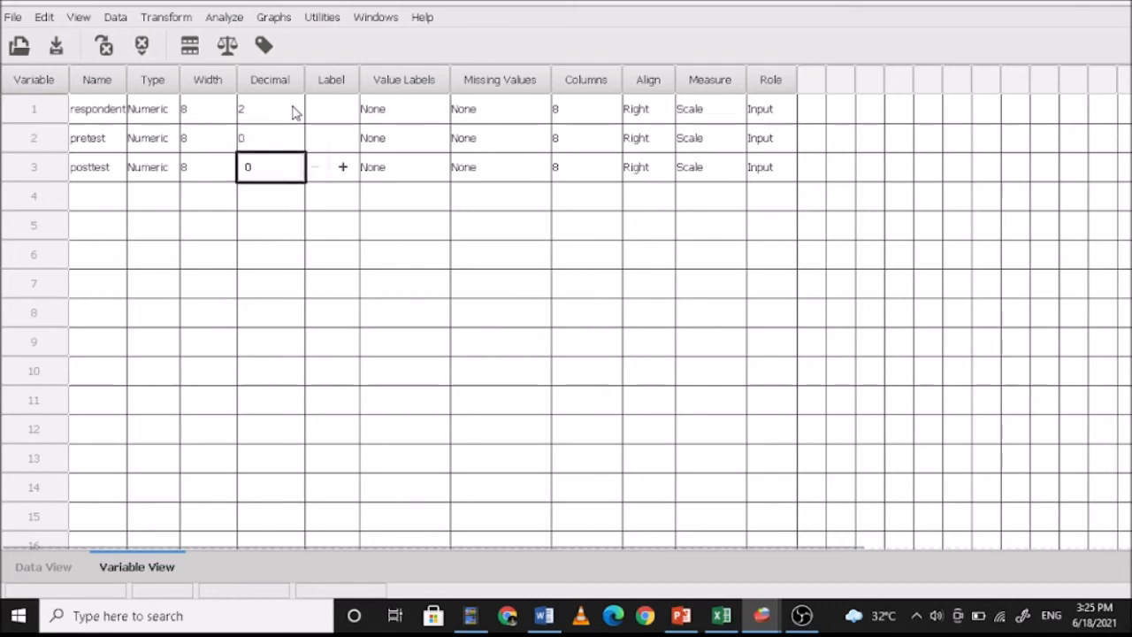
click(292, 110)
click(315, 108)
click(315, 109)
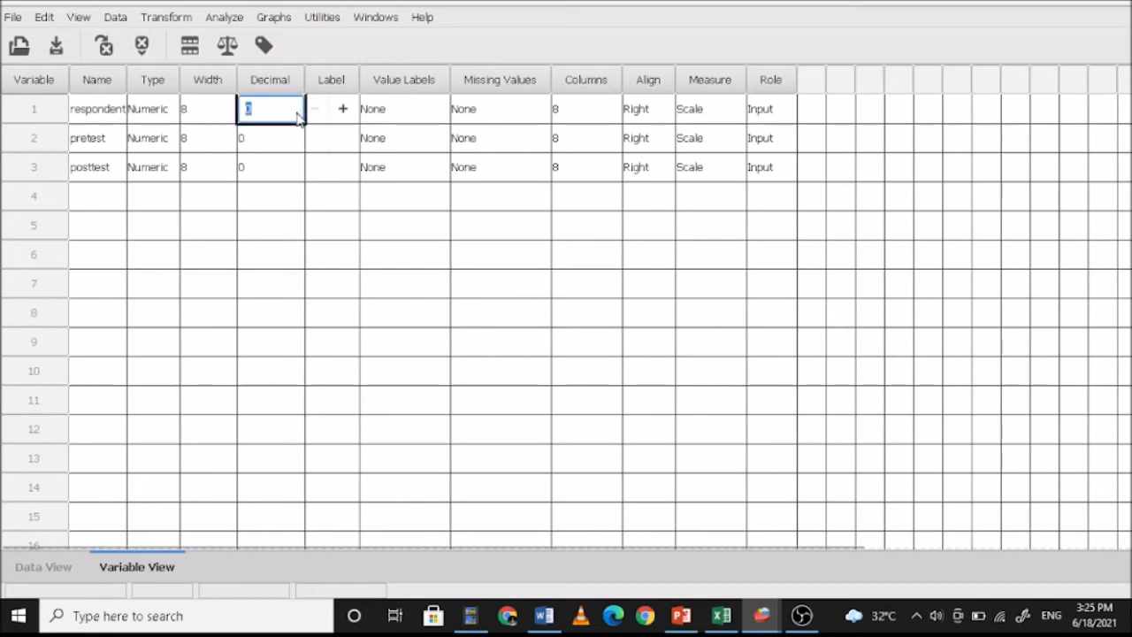
- Set the measure of the respondent variable to Nominal
click(725, 111)
click(731, 109)
click(728, 135)
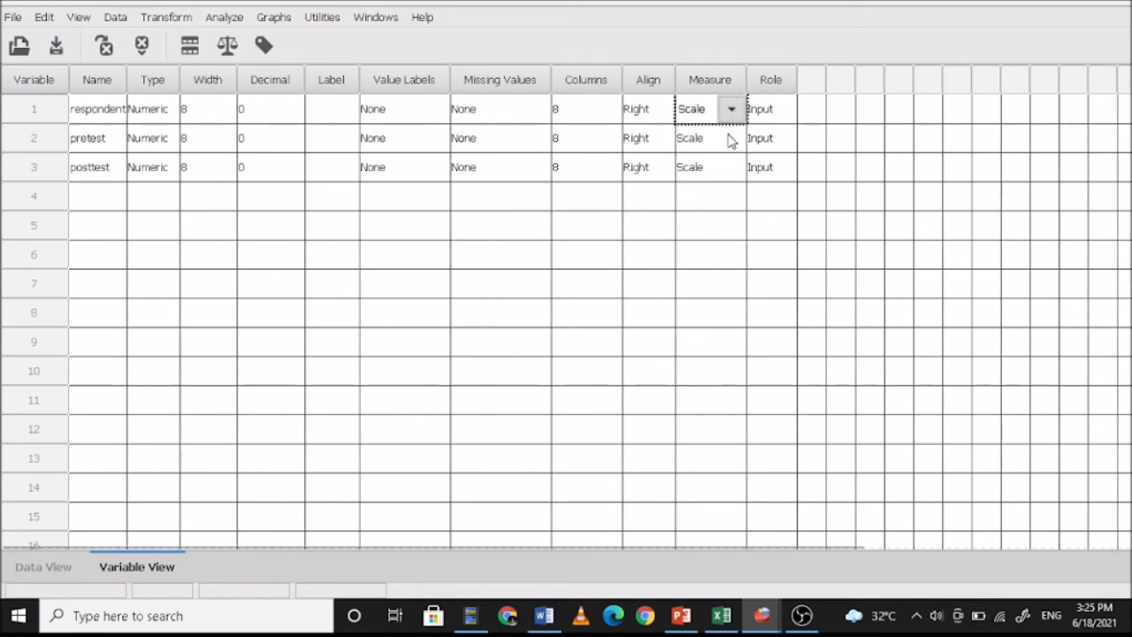
- Show the DataSet2 data cells, then switch to the Excel sheet and copy the values in B2:D60
click(42, 567)
click(721, 615)
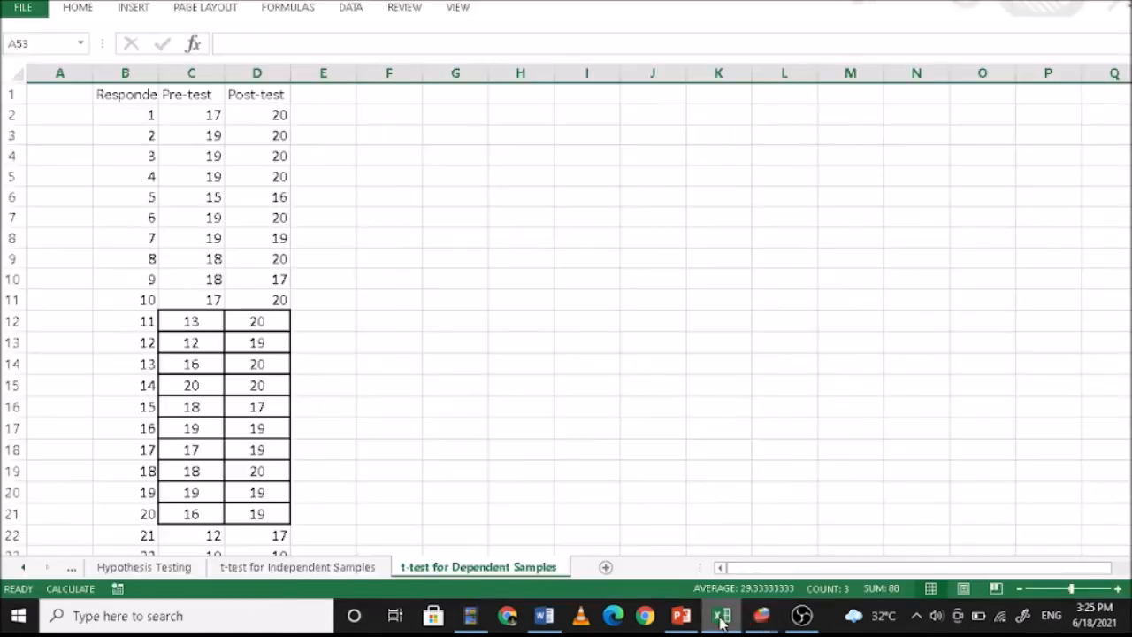
drag(141, 115, 248, 523)
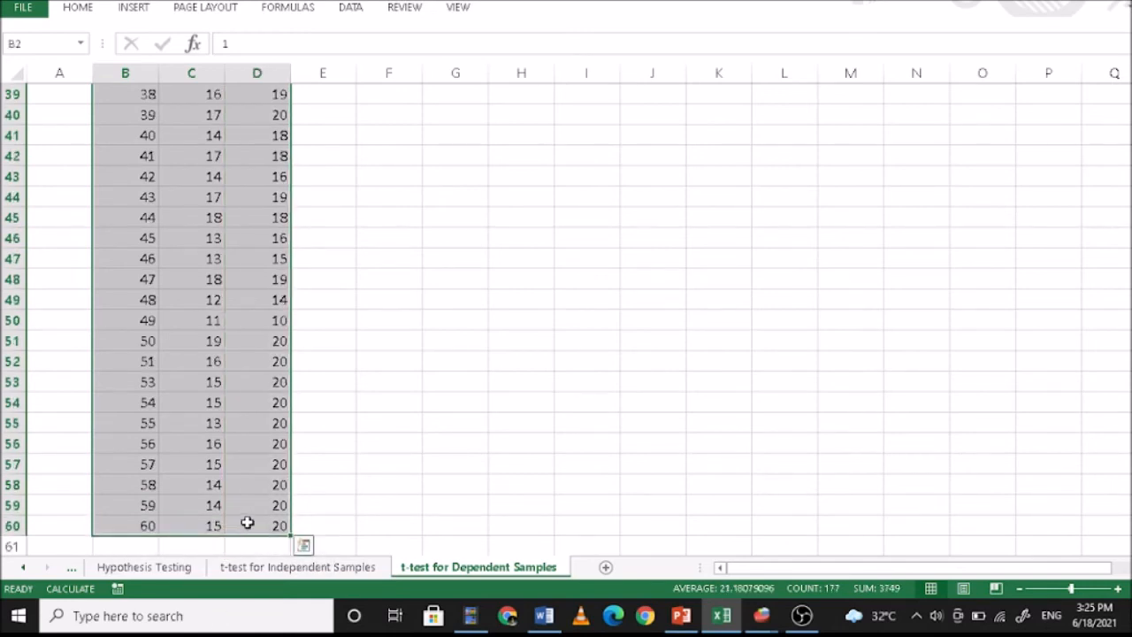
key(ctrl+c)
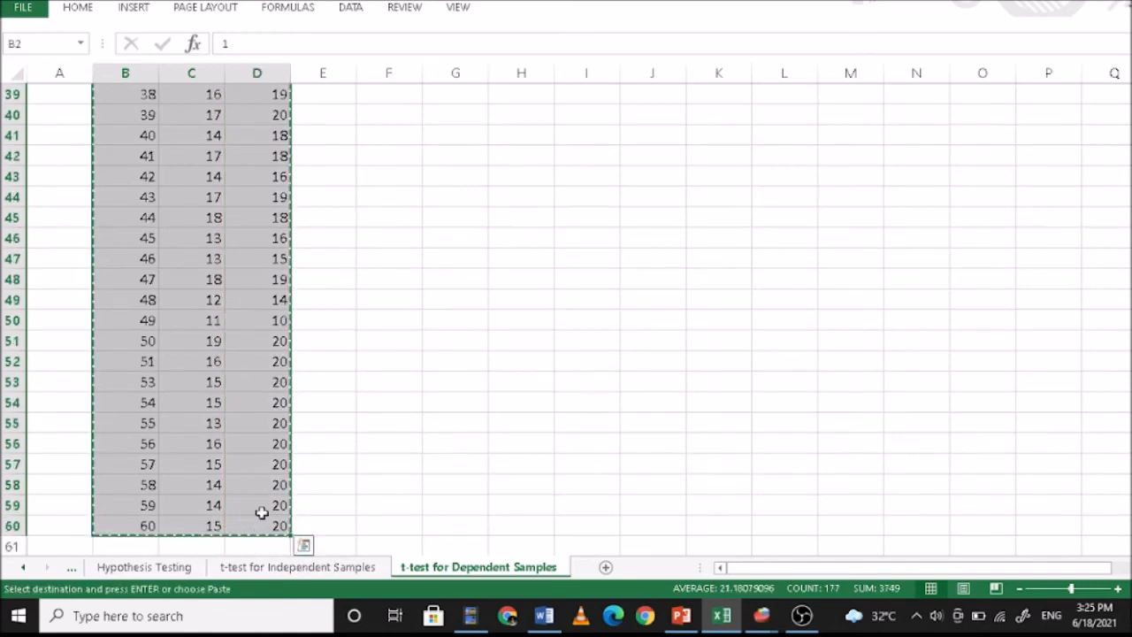
- Paste the copied values into PSPPIRE's DataSet2 from case 1 of respondent and check the rows down to the last case
mouse_move(762, 620)
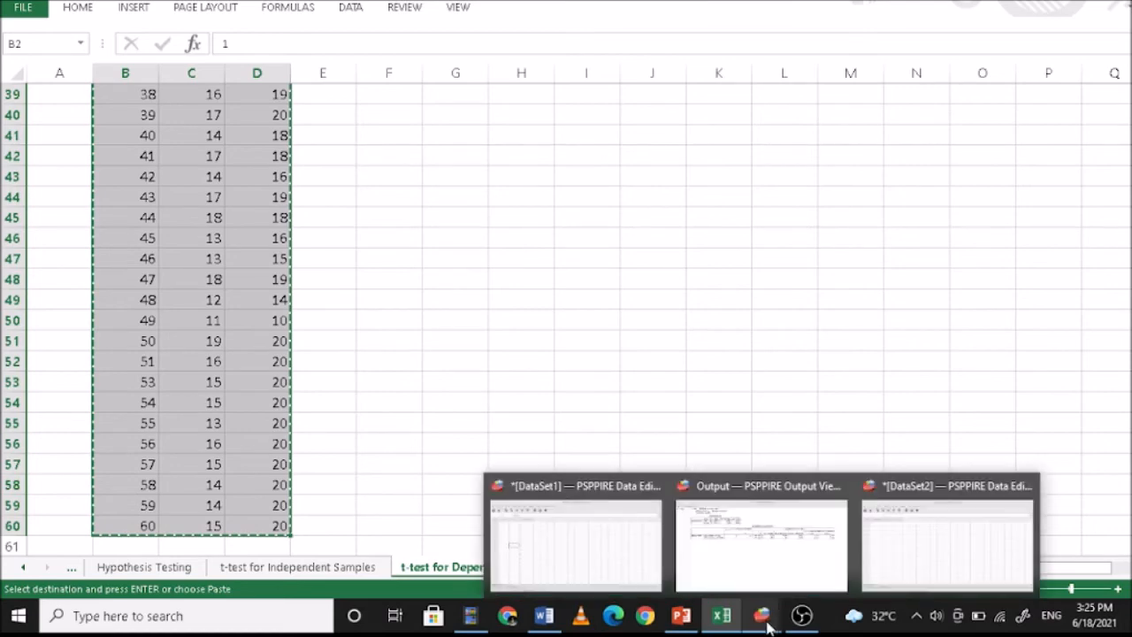
click(940, 568)
click(111, 136)
key(ctrl+v)
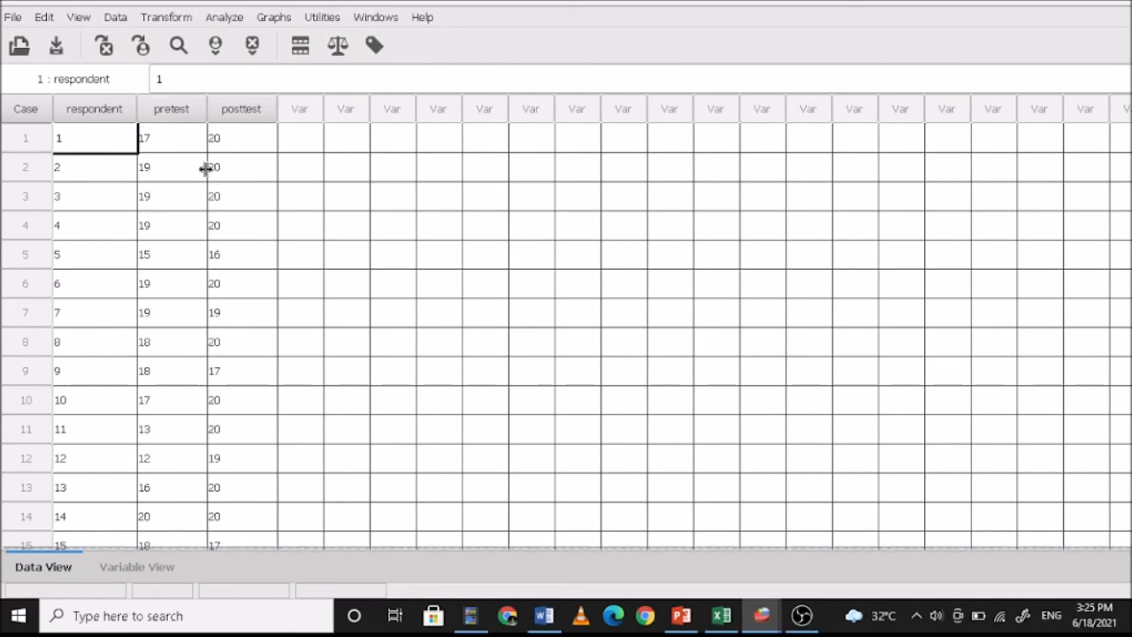
scroll(204, 295, down, 11)
scroll(204, 295, down, 6)
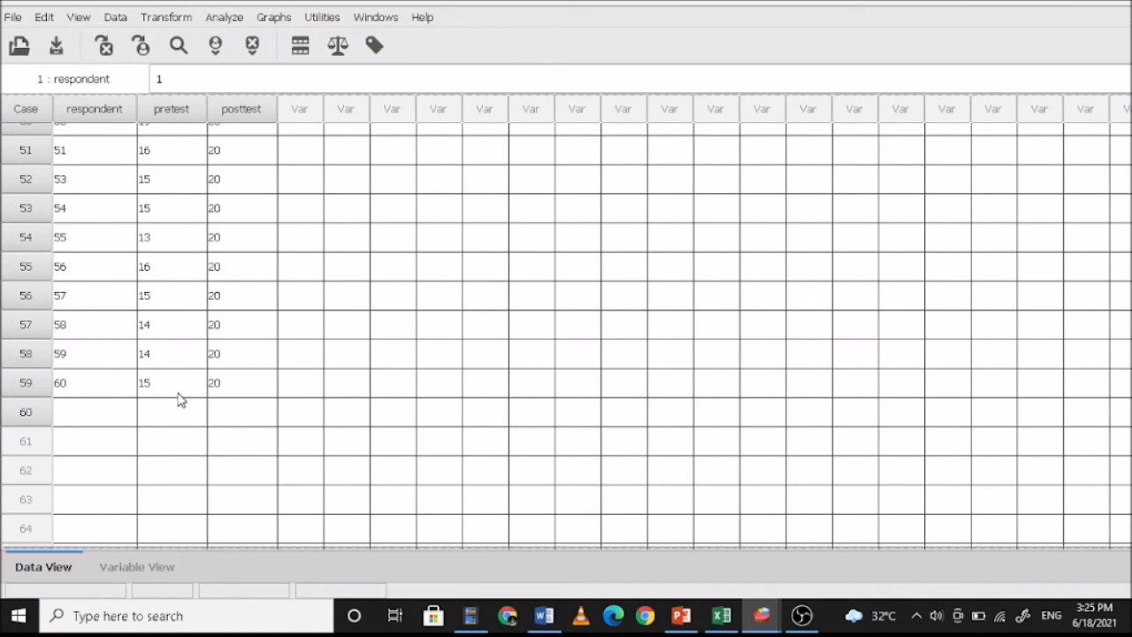
scroll(179, 399, up, 1)
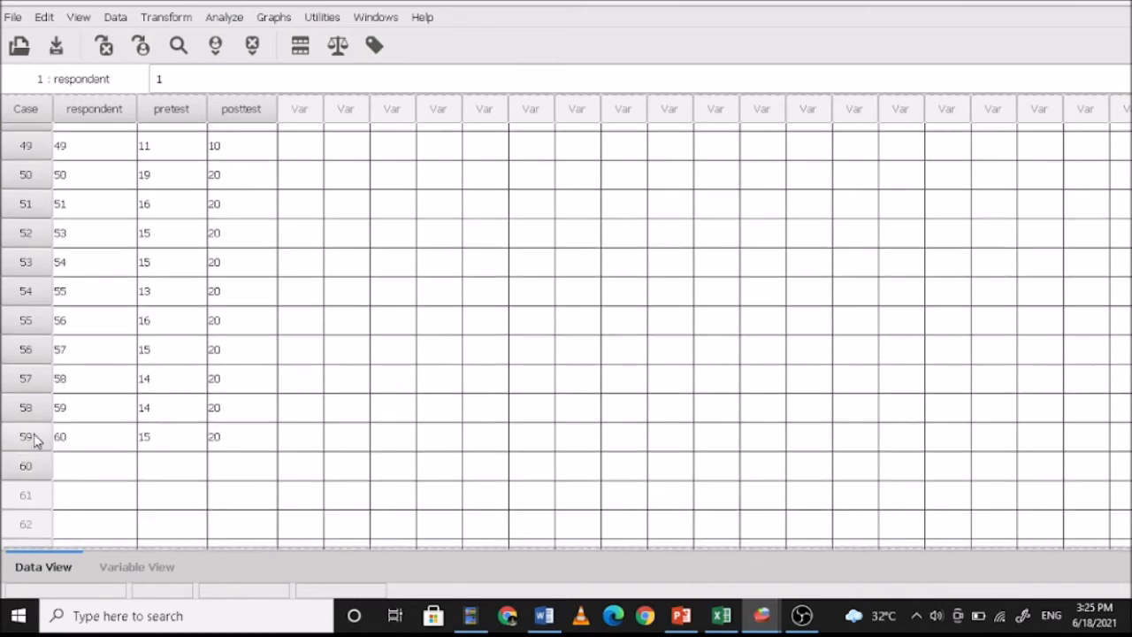
scroll(299, 378, up, 10)
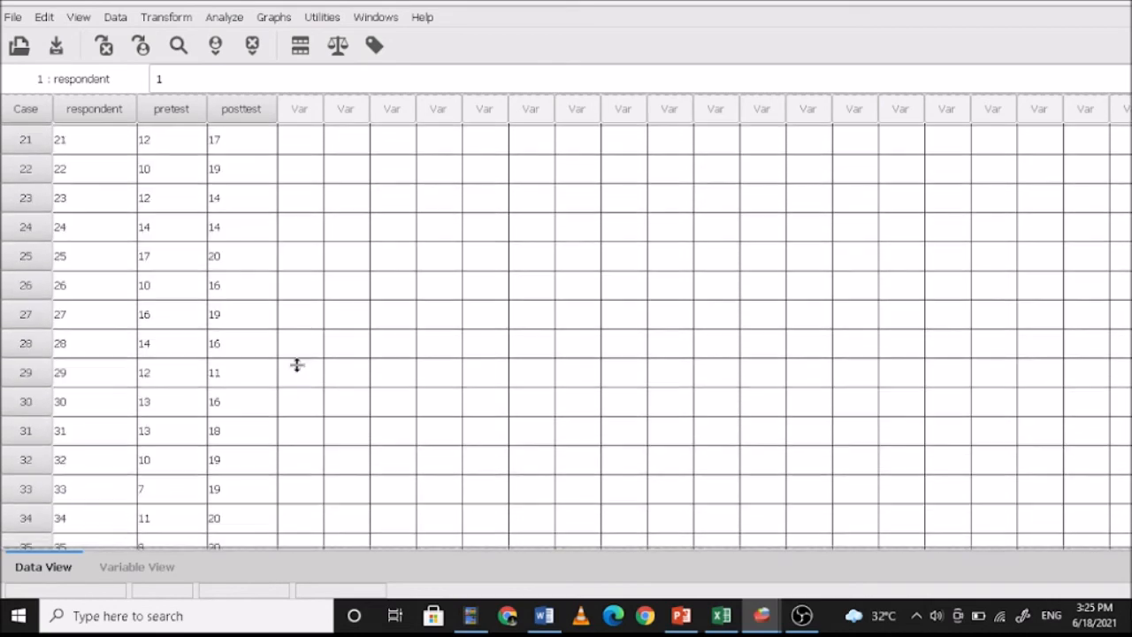
scroll(171, 183, up, 6)
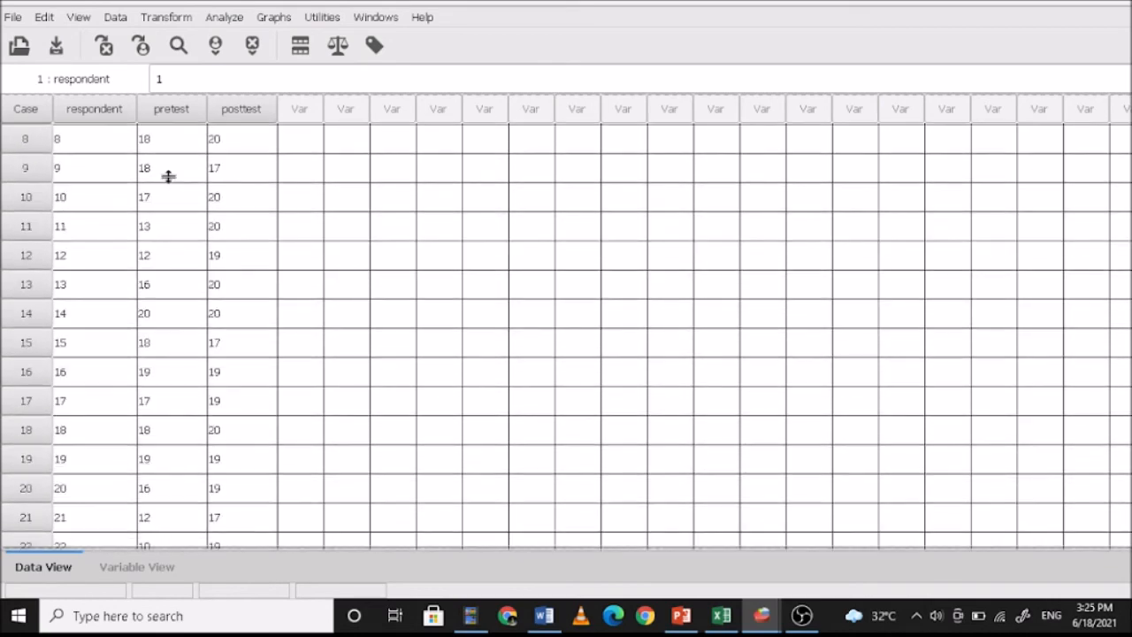
- Start a Paired Samples T Test and add pretest and posttest to the test pairs
click(224, 17)
mouse_move(266, 60)
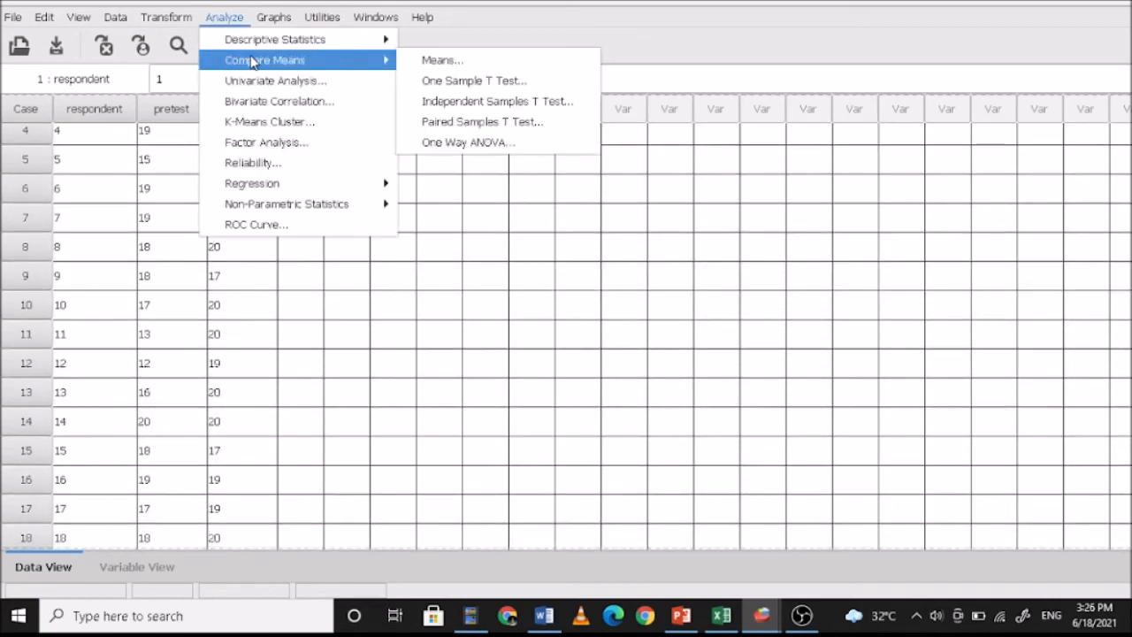
click(487, 124)
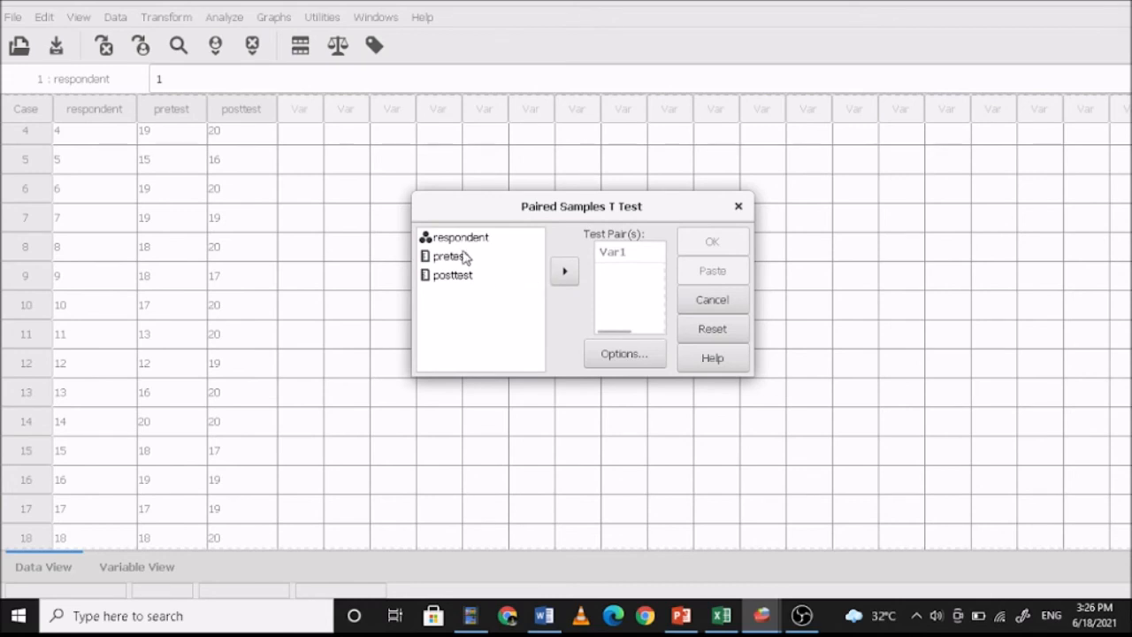
click(461, 256)
click(565, 272)
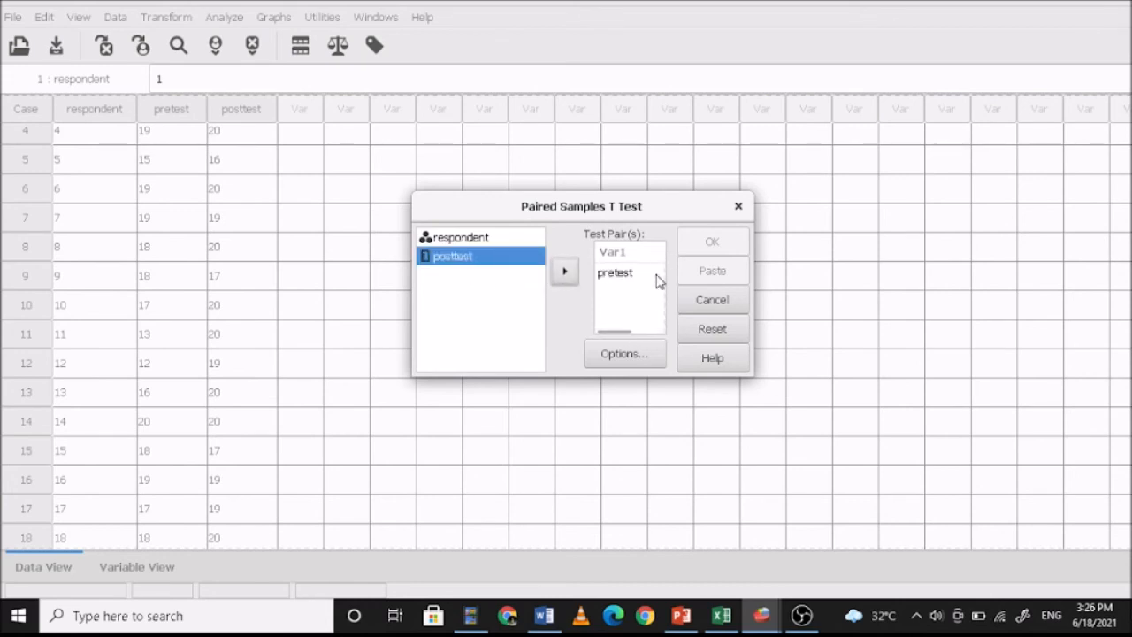
click(562, 274)
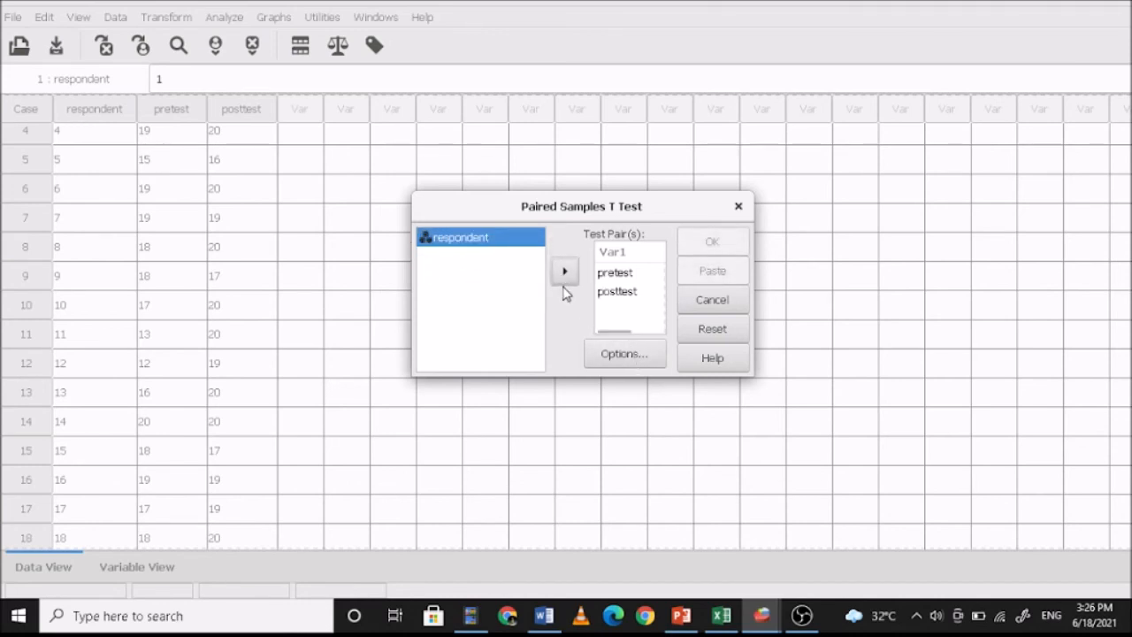
- Remove the extra posttest row from the test pairs, leaving the pretest row
drag(616, 329, 571, 321)
click(613, 297)
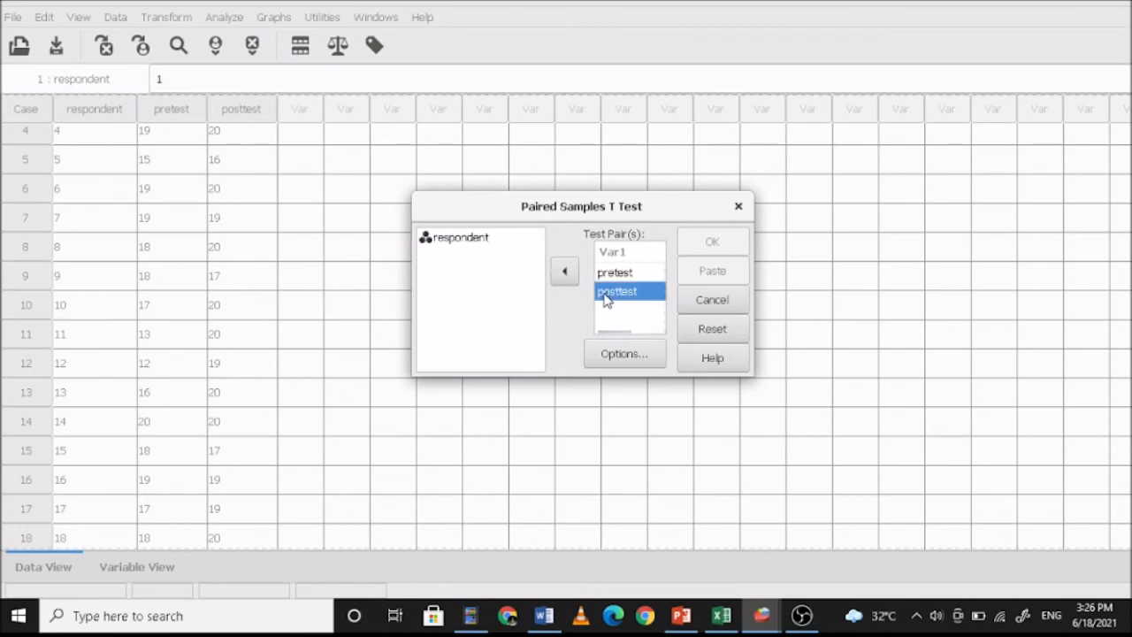
click(565, 273)
drag(607, 331, 614, 334)
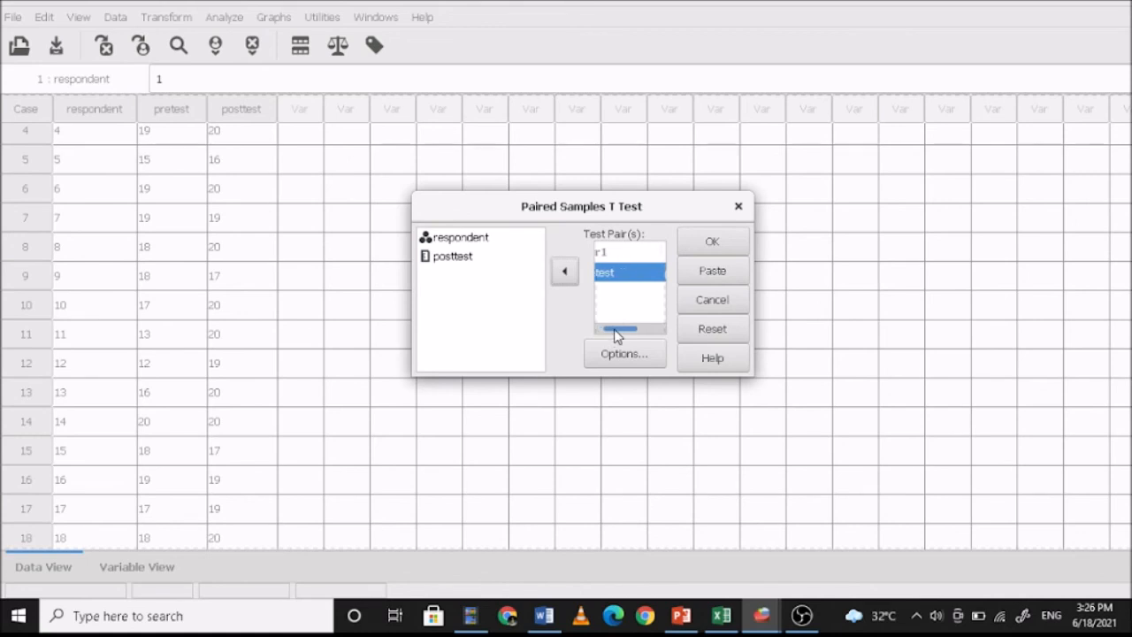
- Enlarge the Paired Samples T Test dialog so both variables of the pair can be read
drag(751, 379, 950, 458)
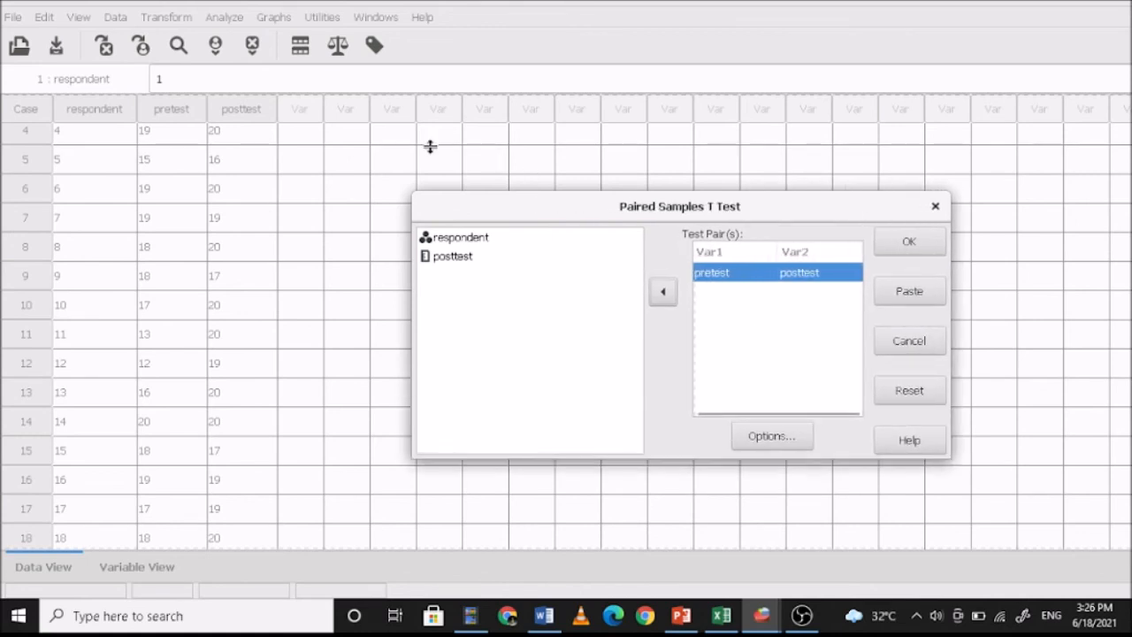
drag(409, 190, 269, 114)
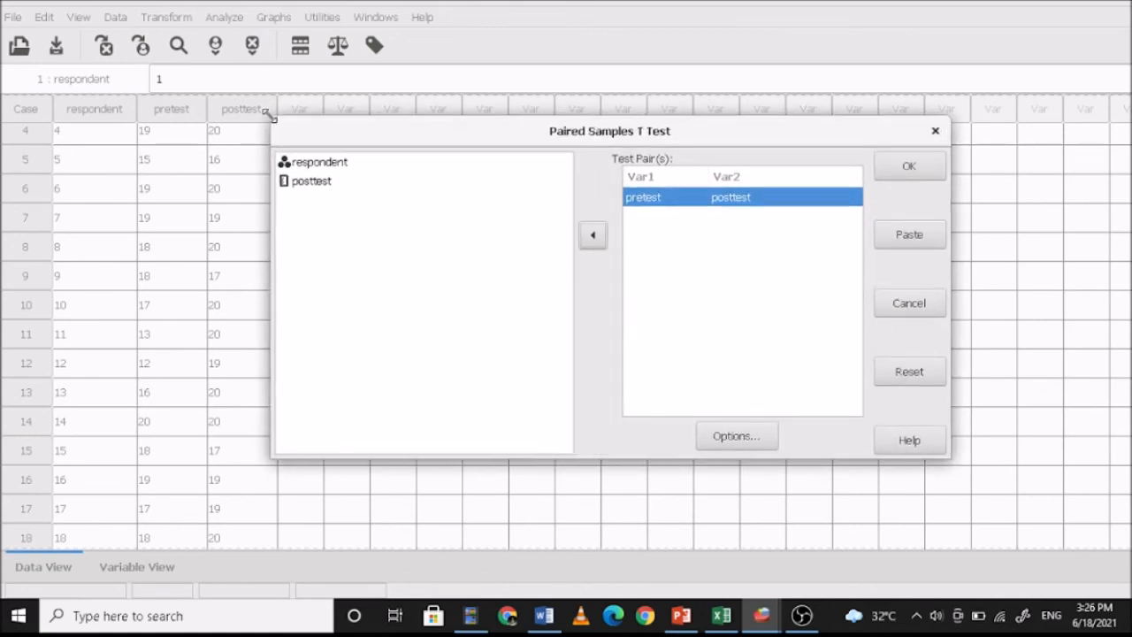
click(321, 182)
click(743, 206)
- Accept the 95% confidence interval with cases excluded analysis by analysis, and run the paired samples t-test
click(746, 440)
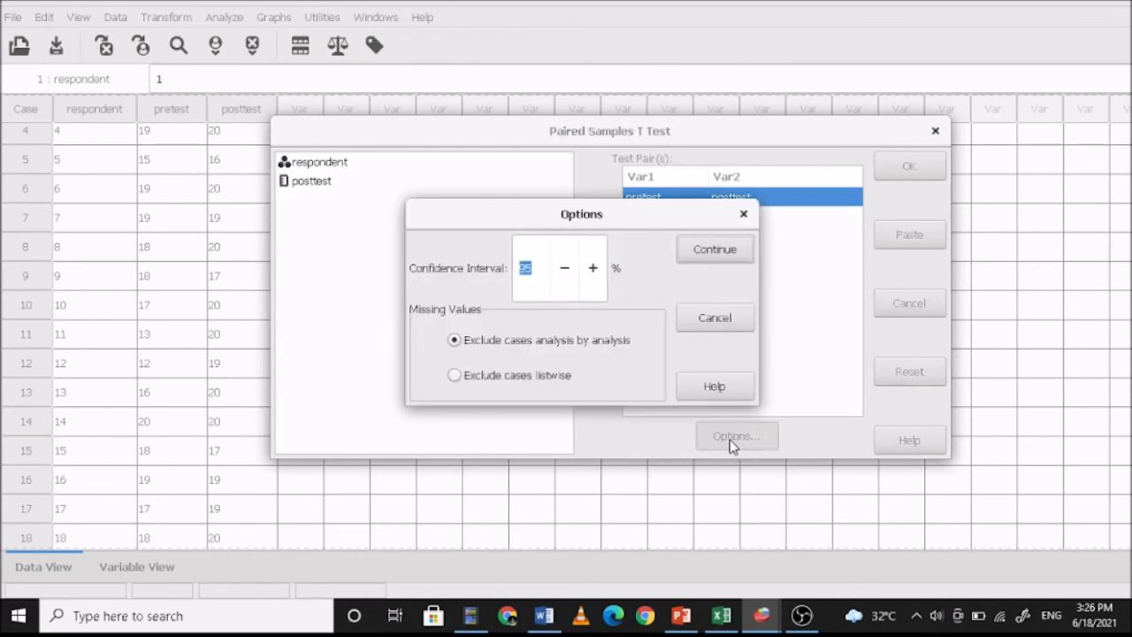
click(714, 251)
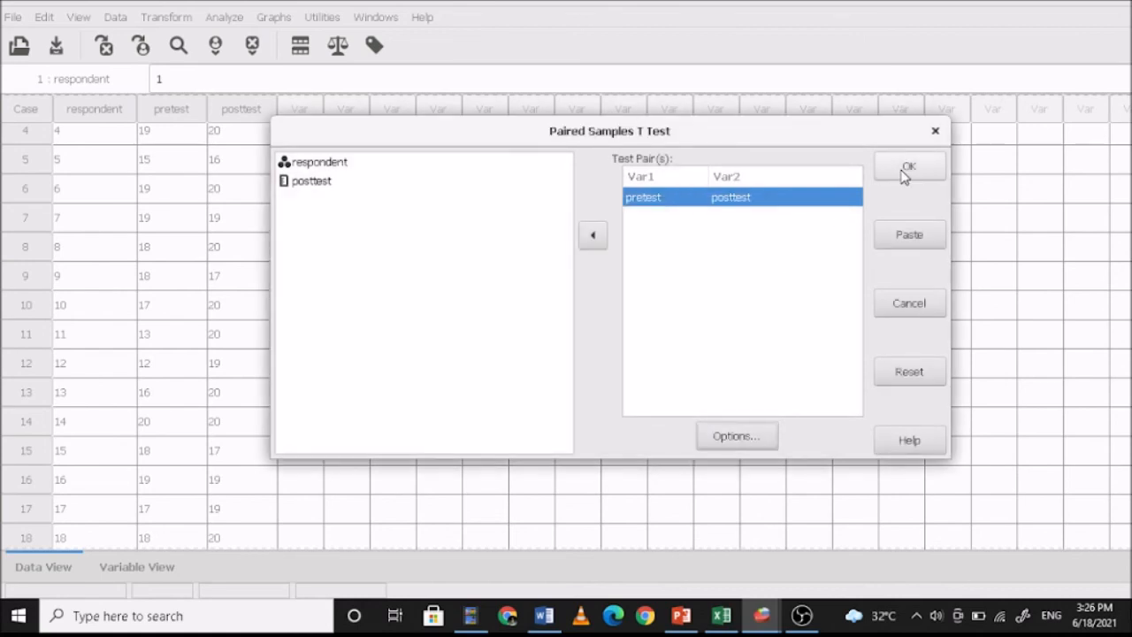
click(908, 168)
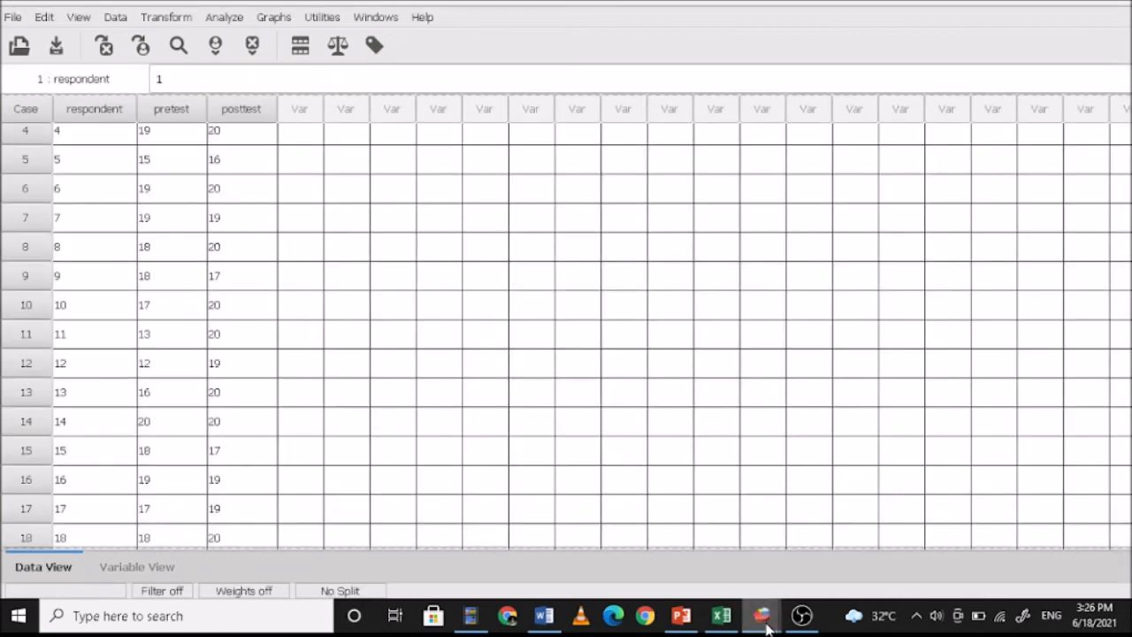
- Open the PSPPIRE output window and examine the paired samples t-test tables for pretest and posttest
mouse_move(766, 626)
click(779, 555)
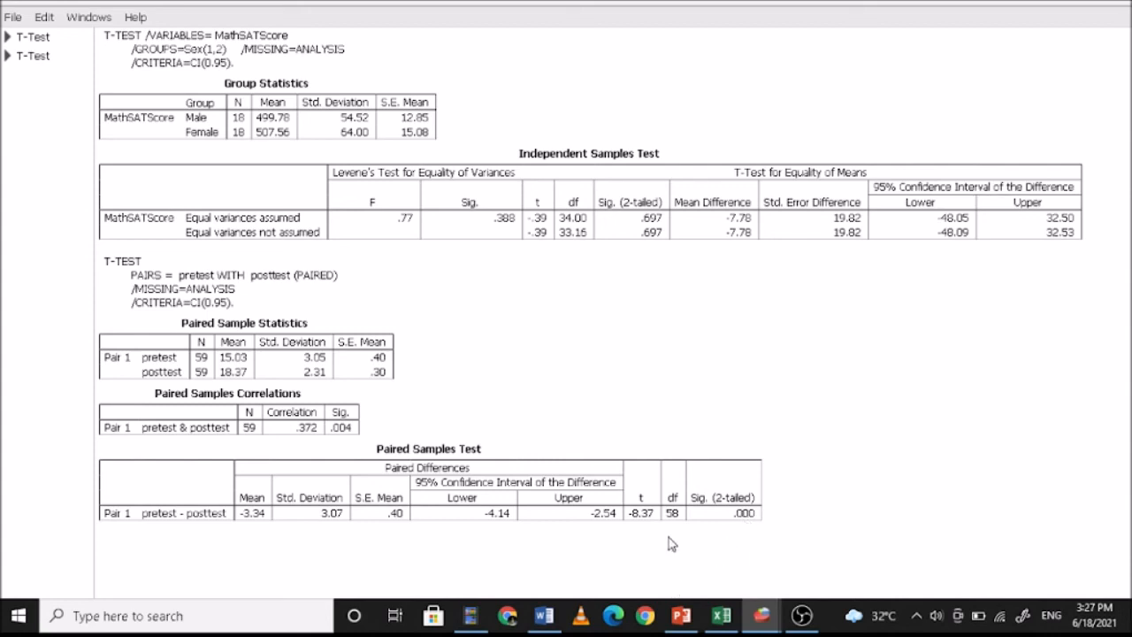
- Switch to the PowerPoint presentation and show slide 3, Steps in Hypothesis Testing, to review the procedure
click(682, 617)
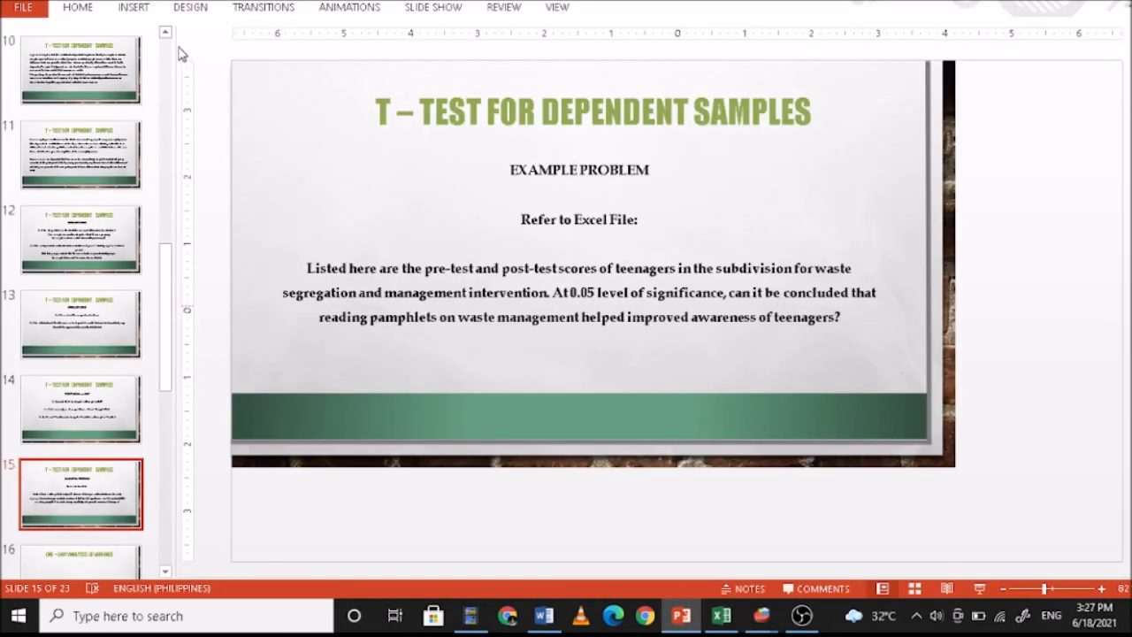
drag(181, 148, 173, 64)
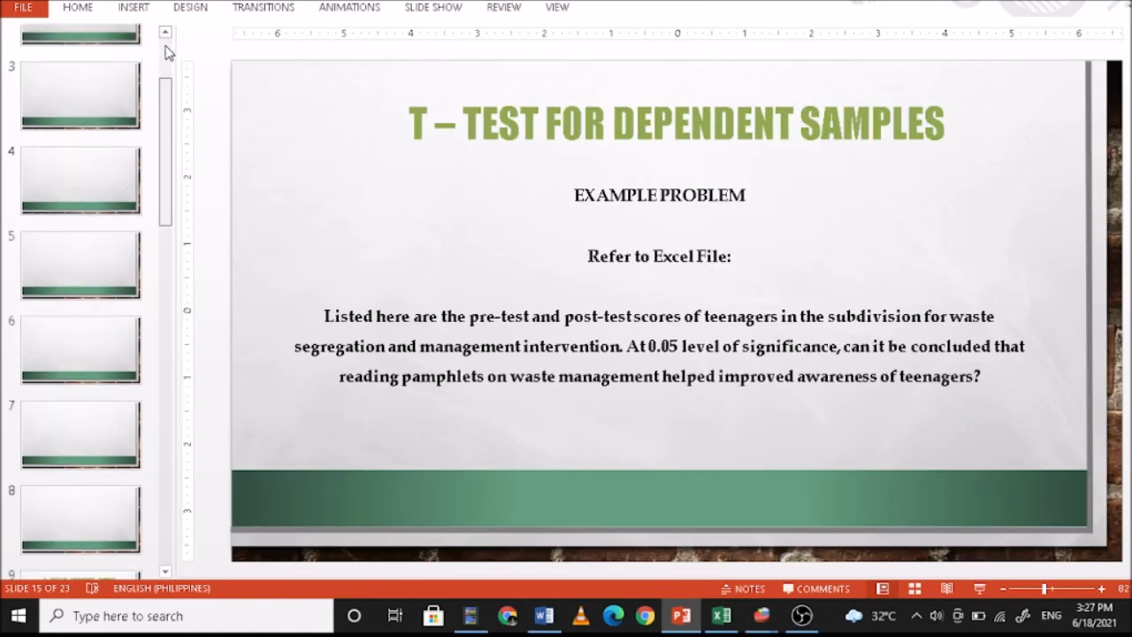
click(75, 232)
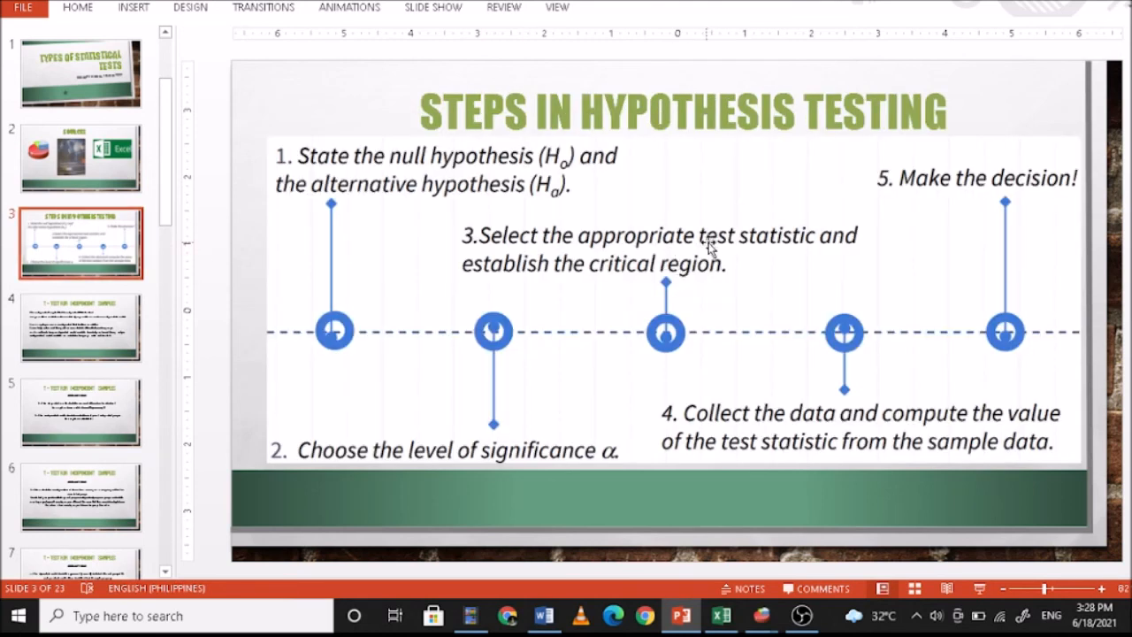
click(730, 263)
- Switch back to the PSPPIRE output to read the significance values of the pretest and posttest pair
mouse_move(762, 615)
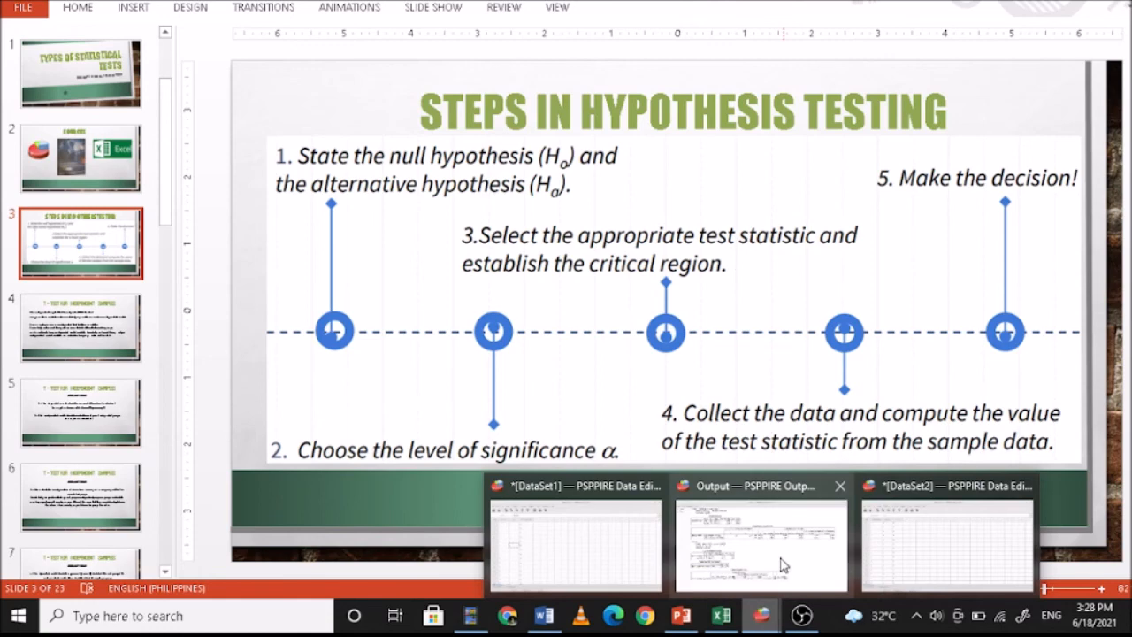
click(782, 566)
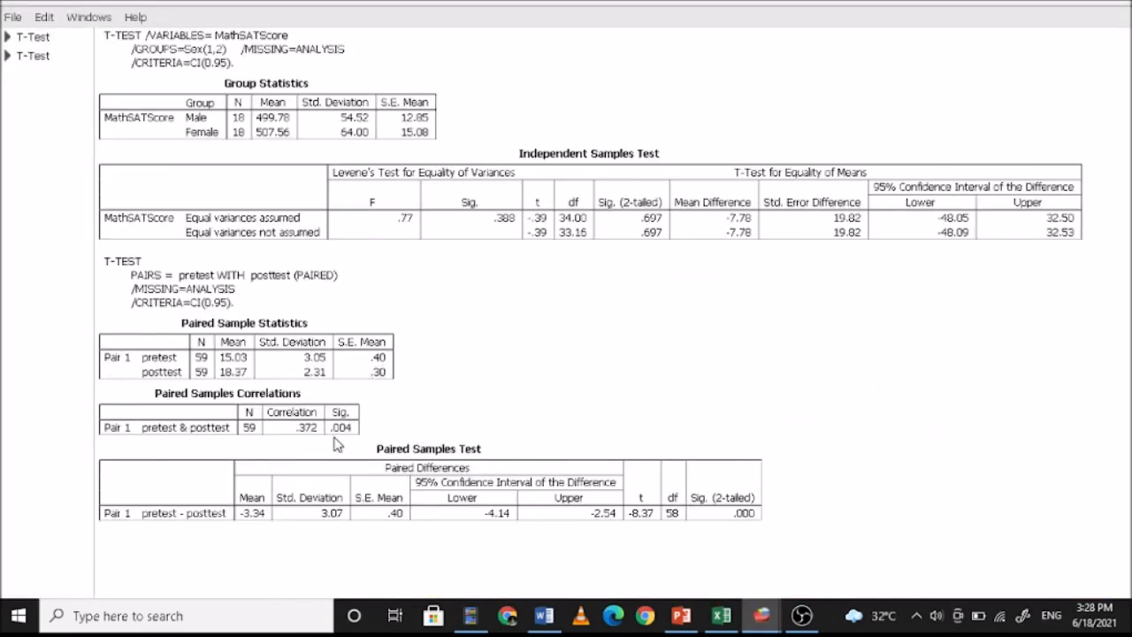